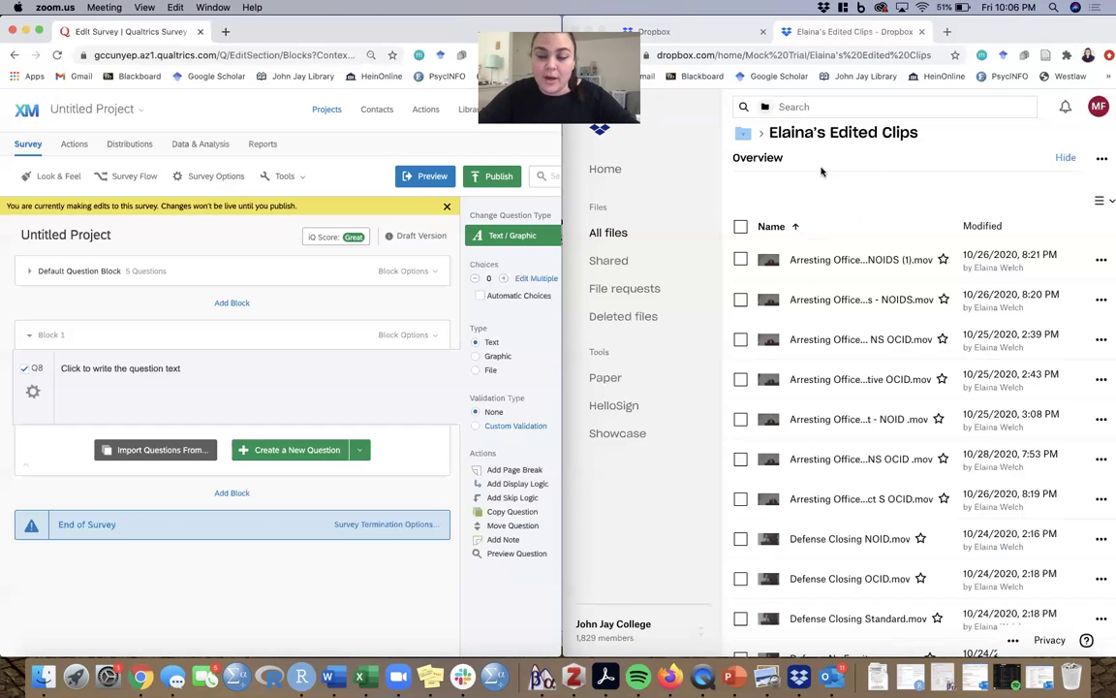
- Open Dropbox's Share dialog for the 'Arresting Officer Cross - NOIDS (1).mov' clip
{"action": "left_click", "coordinate": [822, 171]}
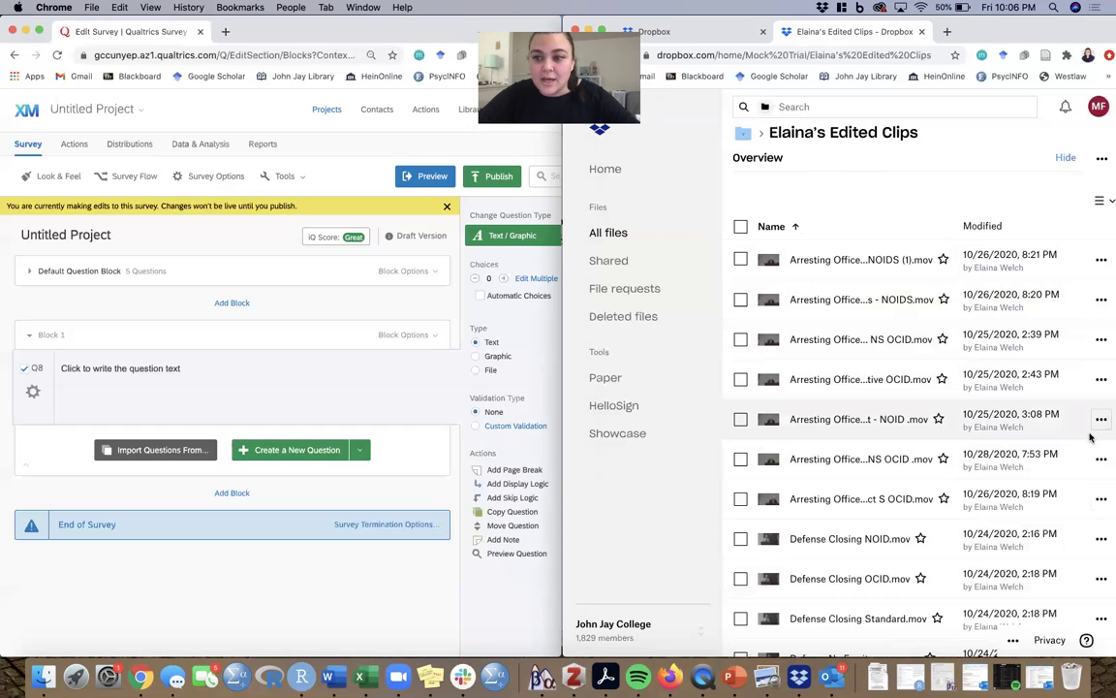
{"action": "left_click", "coordinate": [1103, 260]}
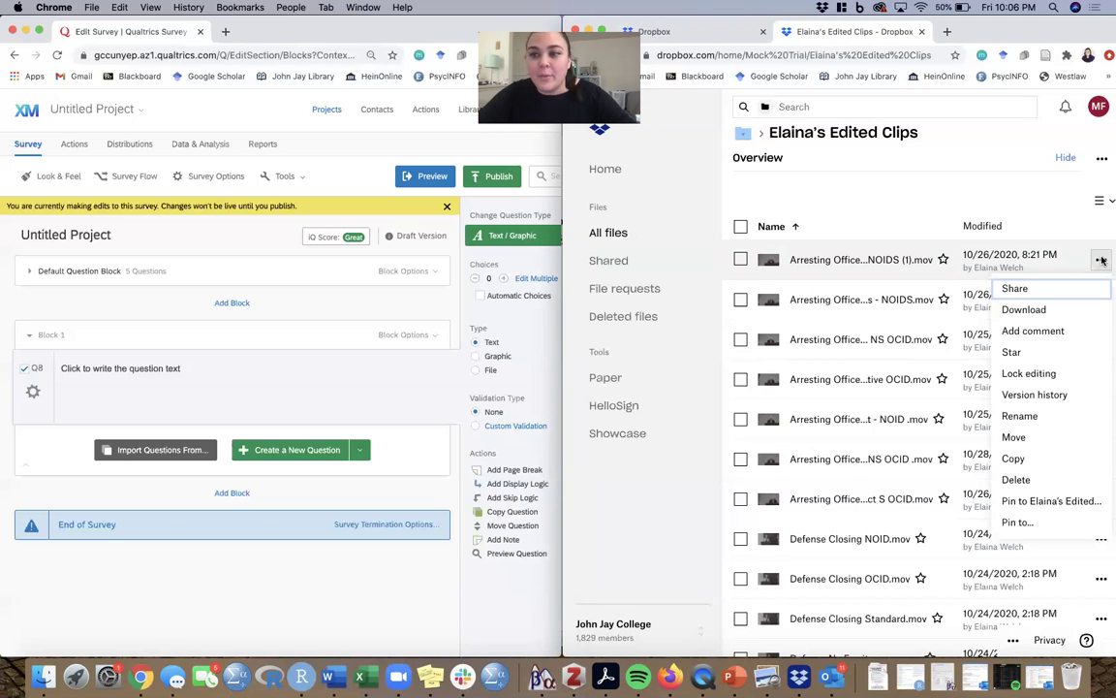
{"action": "left_click", "coordinate": [1018, 289]}
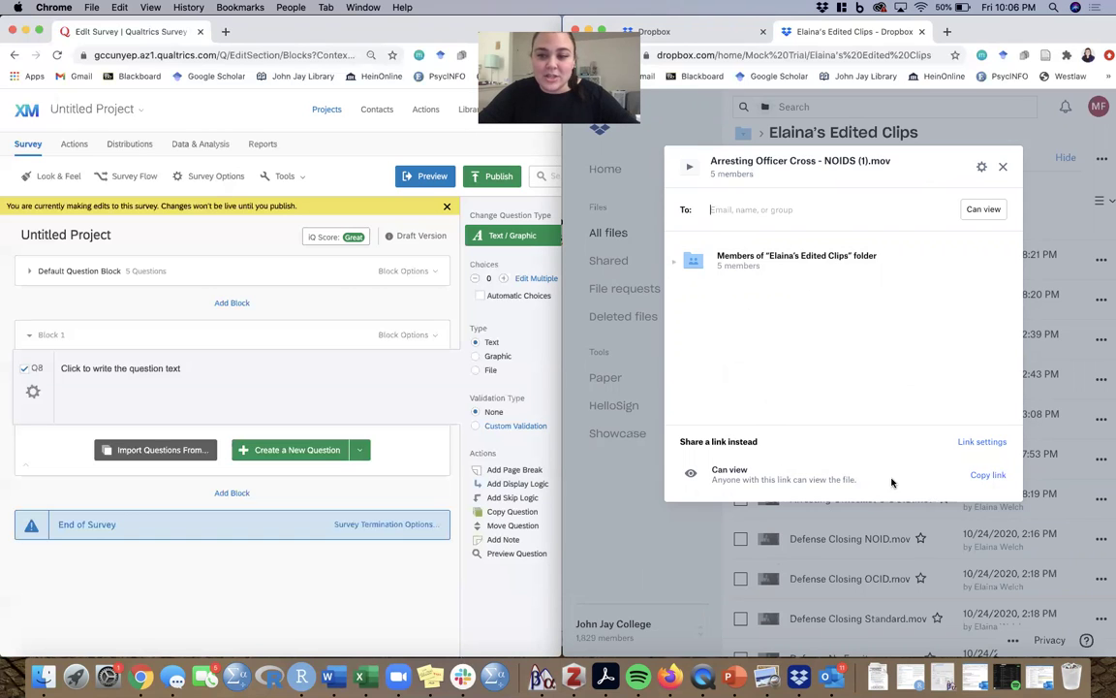
- Copy the clip's view-only share link from the Dropbox Share dialog
{"action": "left_click", "coordinate": [976, 478]}
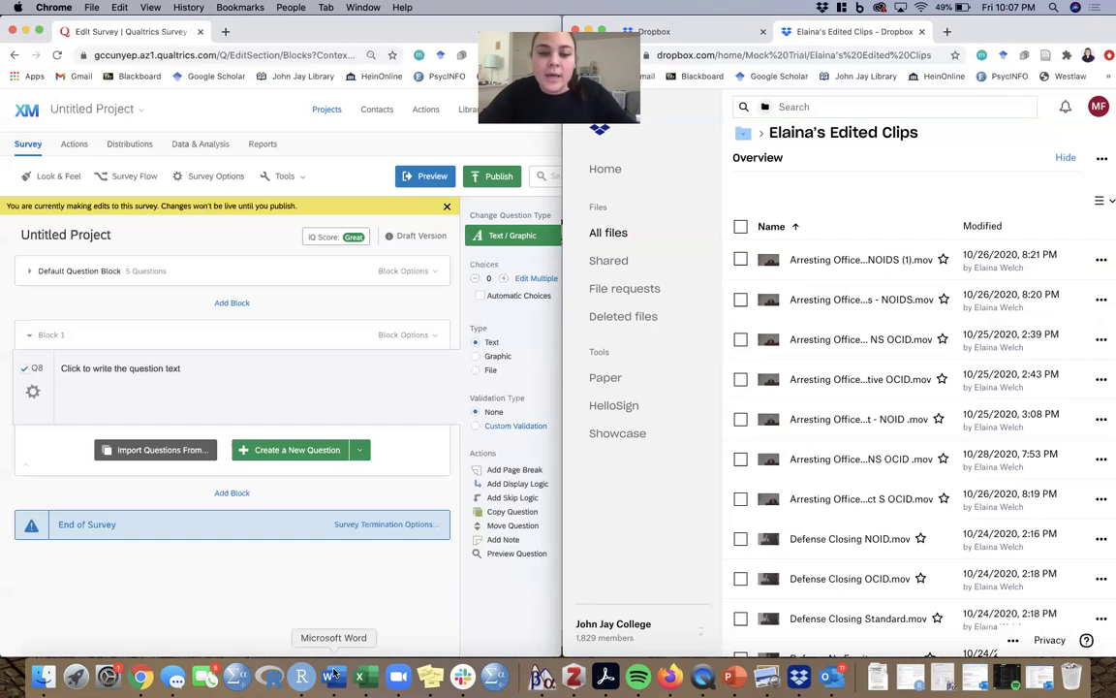
- Paste the copied Dropbox link on the empty line below the </video> code in Embed Dropbox Video
{"action": "left_click", "coordinate": [333, 675]}
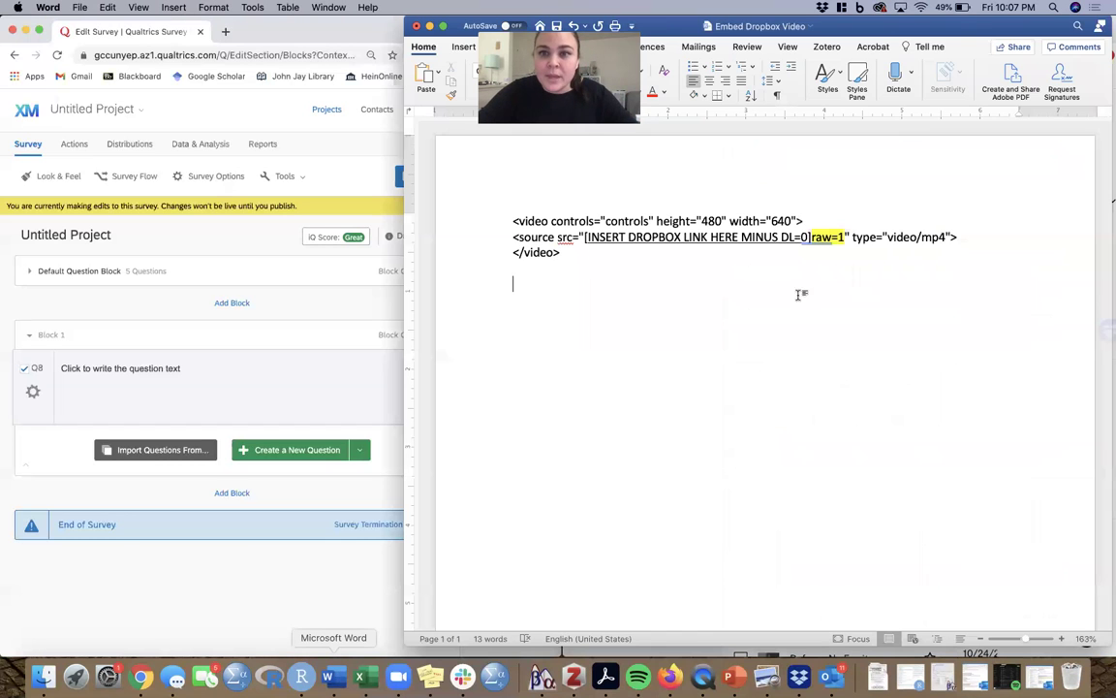
{"action": "left_click_drag", "start_coordinate": [858, 24], "coordinate": [1036, 36]}
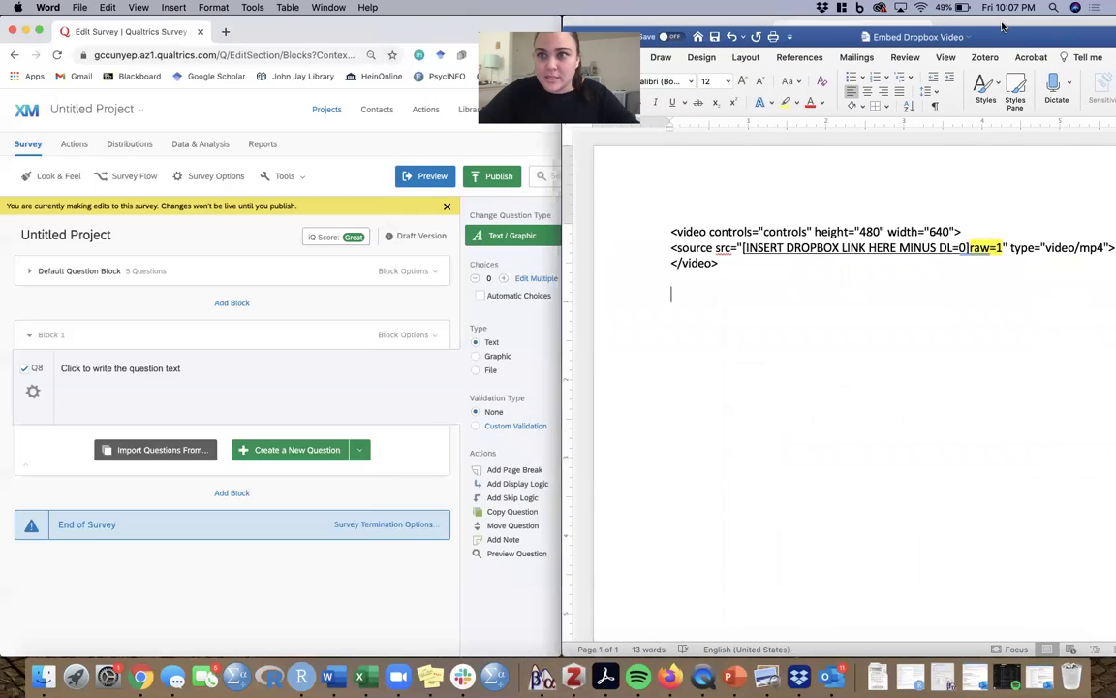
{"action": "mouse_move", "coordinate": [932, 35]}
{"action": "left_mouse_down"}
{"action": "mouse_move", "coordinate": [916, 91]}
{"action": "mouse_move", "coordinate": [927, 21]}
{"action": "mouse_move", "coordinate": [941, 23]}
{"action": "left_mouse_up"}
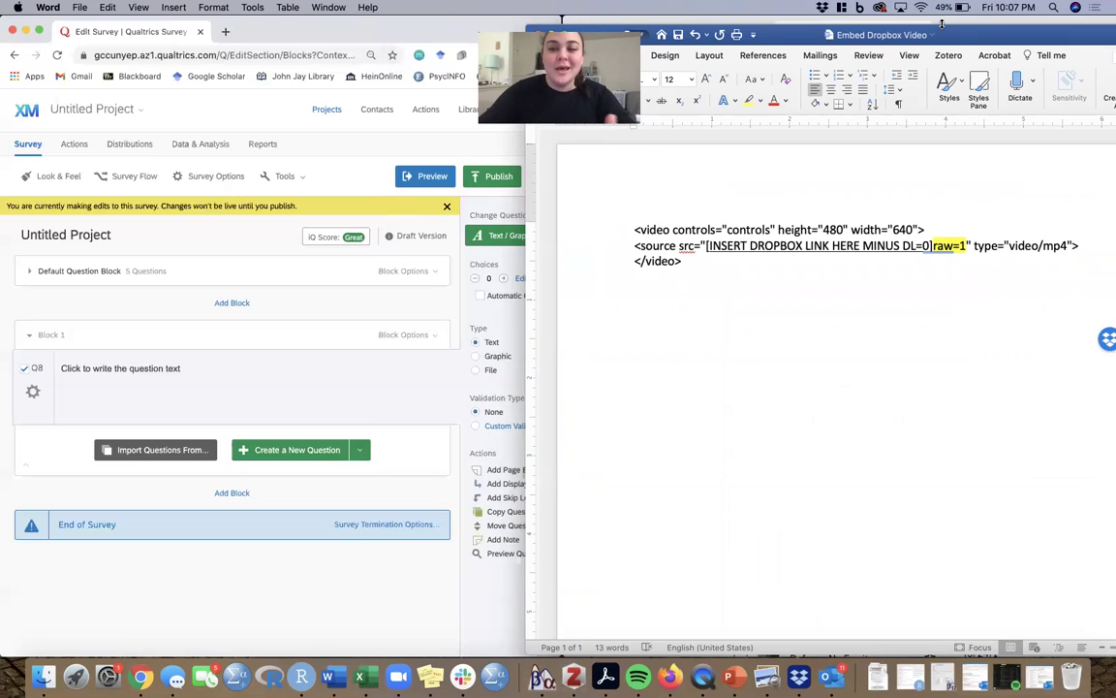
{"action": "left_click_drag", "start_coordinate": [635, 226], "coordinate": [683, 276]}
{"action": "left_click_drag", "start_coordinate": [641, 210], "coordinate": [865, 242]}
{"action": "left_click", "coordinate": [637, 223]}
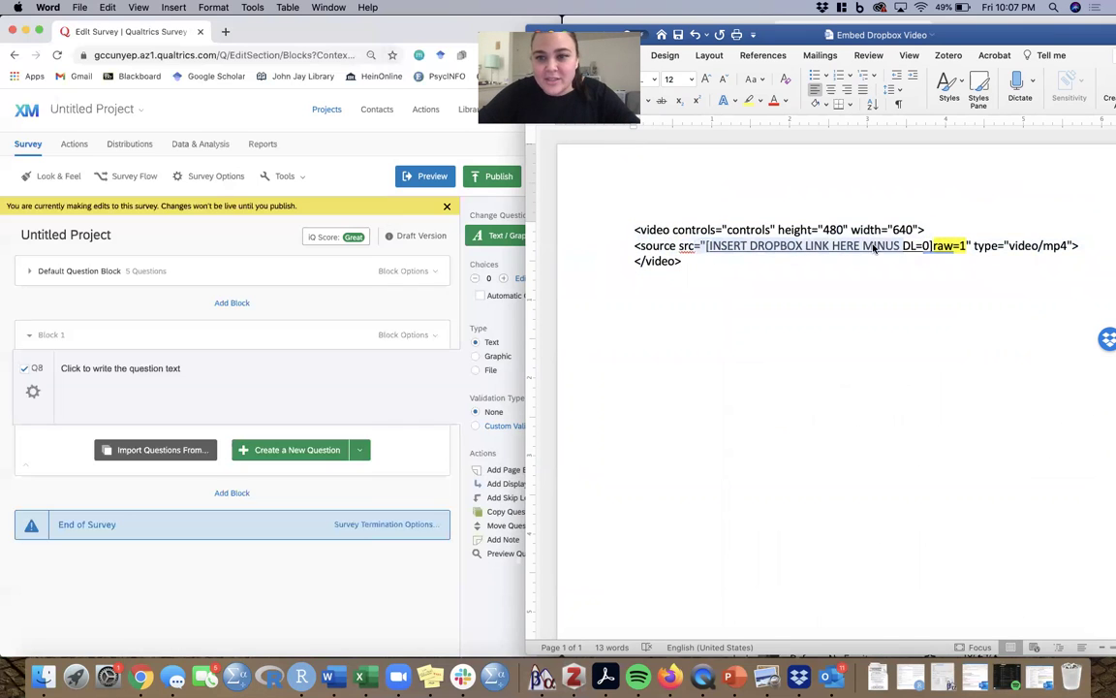
{"action": "left_click", "coordinate": [873, 245]}
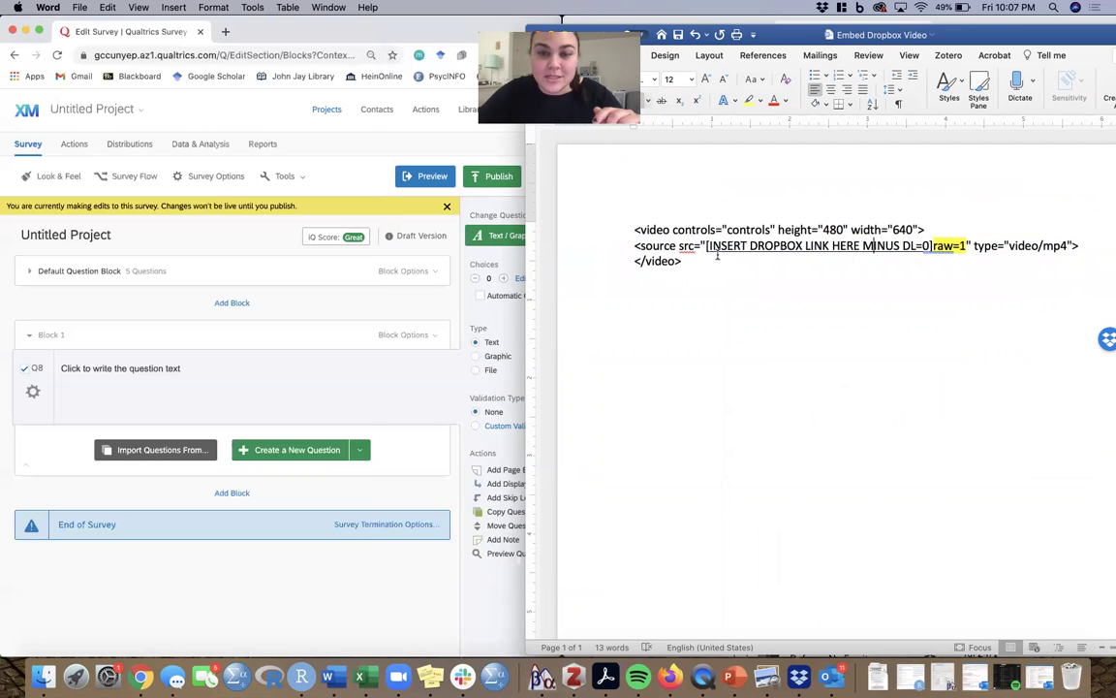
{"action": "left_click", "coordinate": [635, 292]}
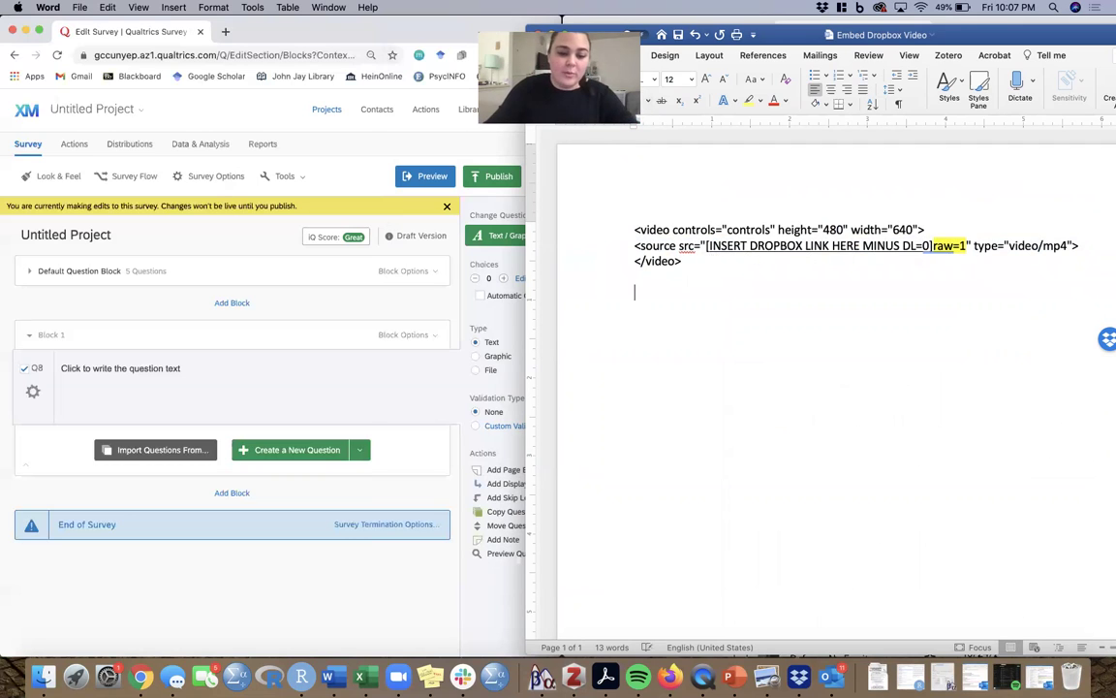
{"action": "key", "text": "super+v"}
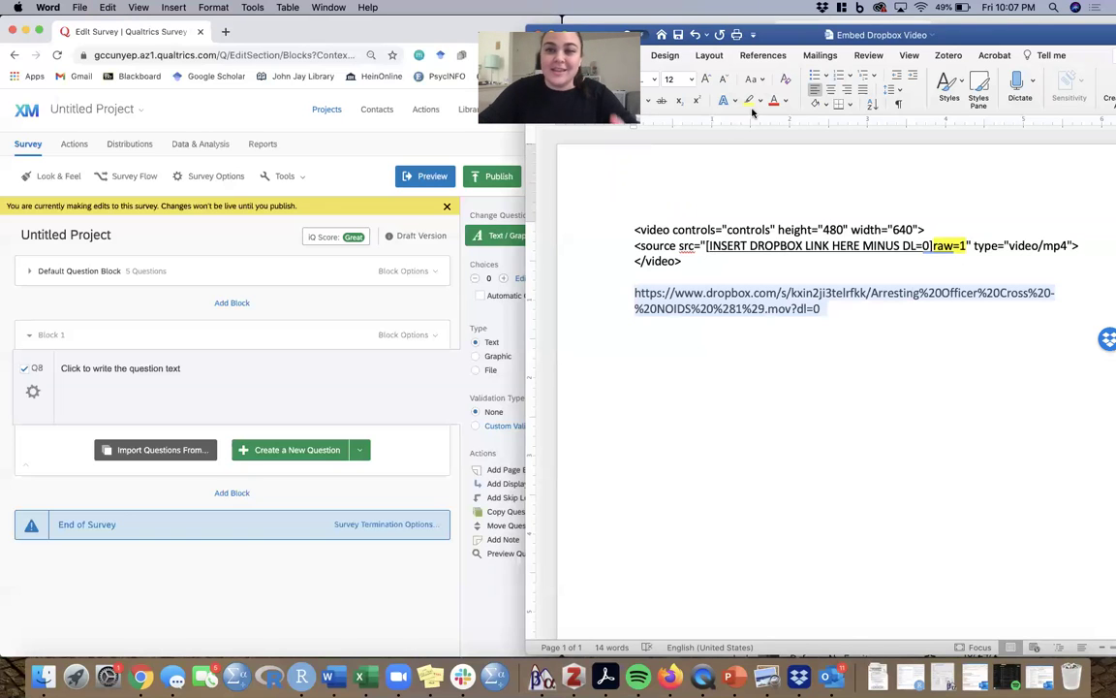
- Highlight the pasted link, replace its dl=0 ending with raw=1, then cut the finished link
{"action": "left_click", "coordinate": [749, 100]}
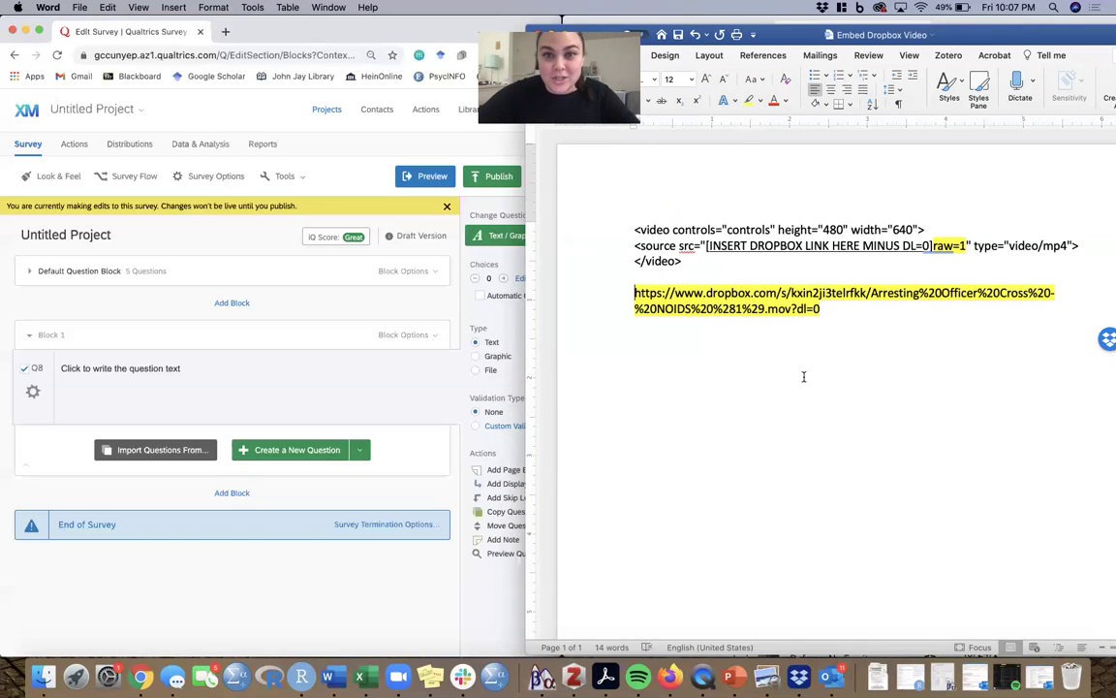
{"action": "double_click", "coordinate": [801, 308]}
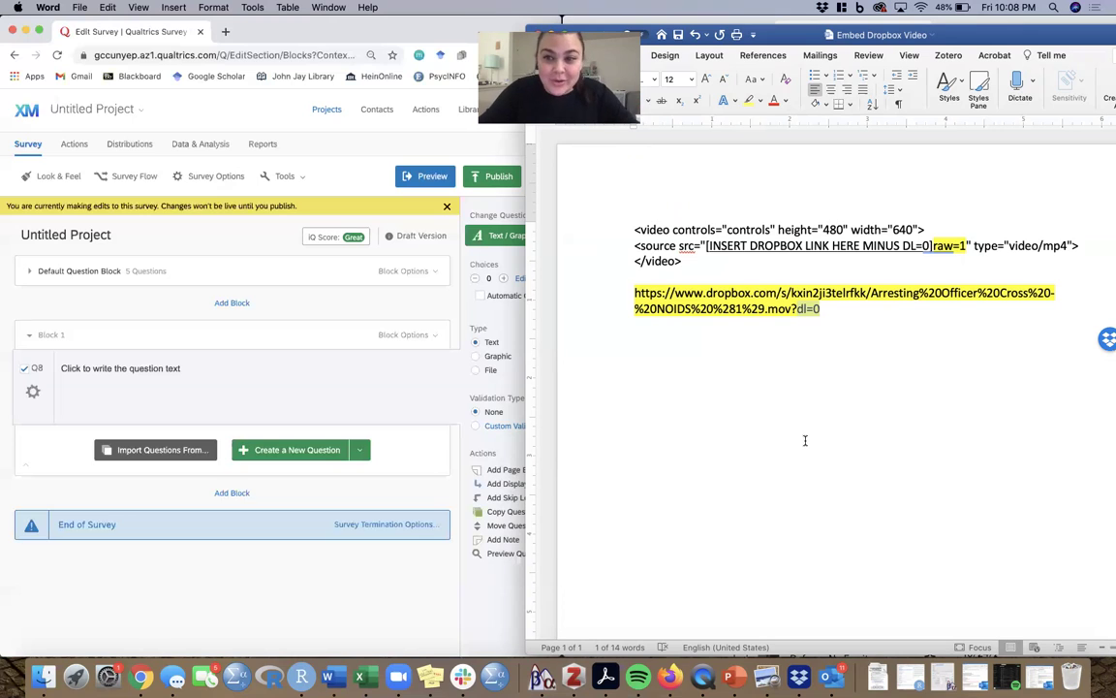
{"action": "key", "text": "BackSpace"}
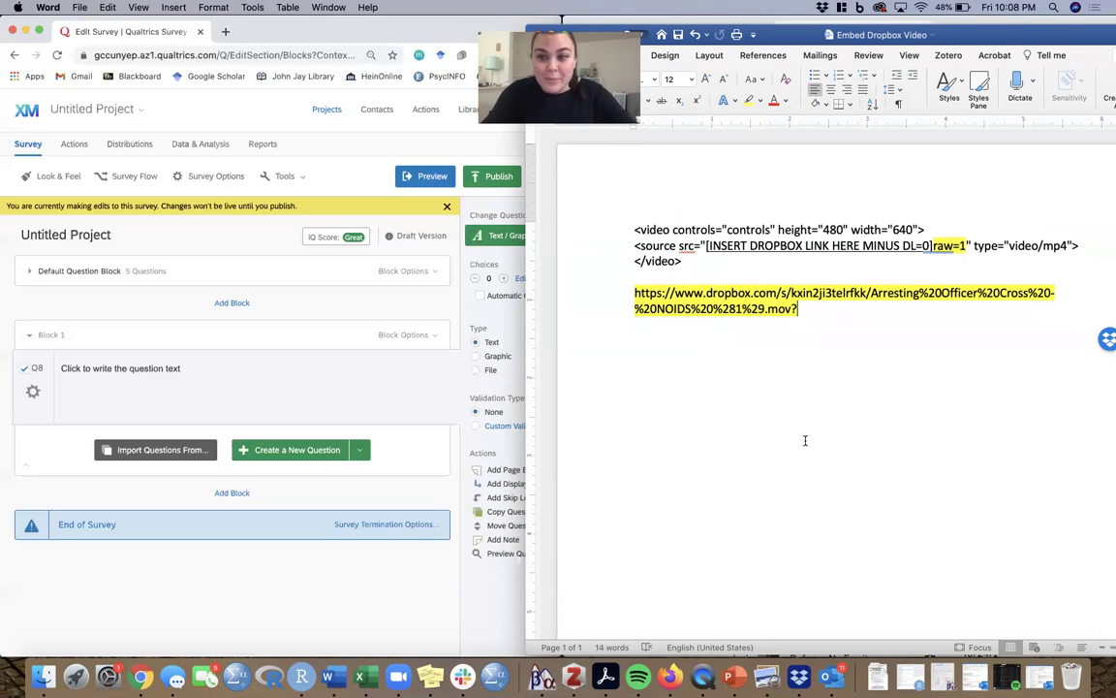
{"action": "left_click_drag", "start_coordinate": [934, 246], "coordinate": [966, 246]}
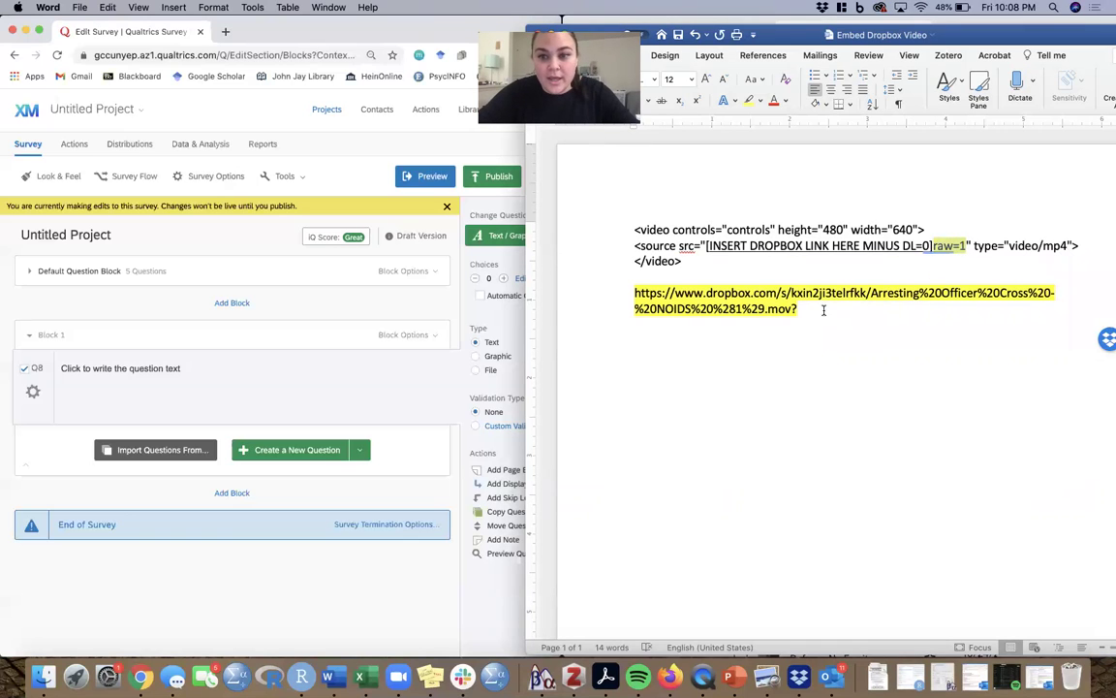
{"action": "left_click", "coordinate": [785, 326]}
{"action": "key", "text": "super+v"}
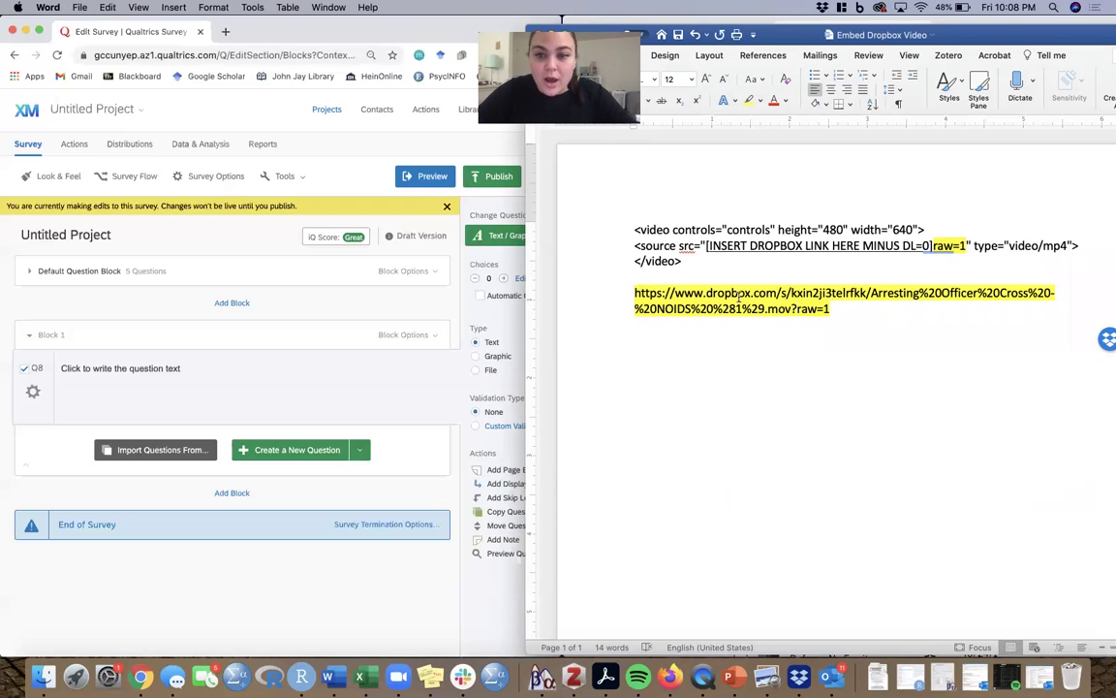
{"action": "triple_click", "coordinate": [822, 308]}
{"action": "key", "text": "super+x"}
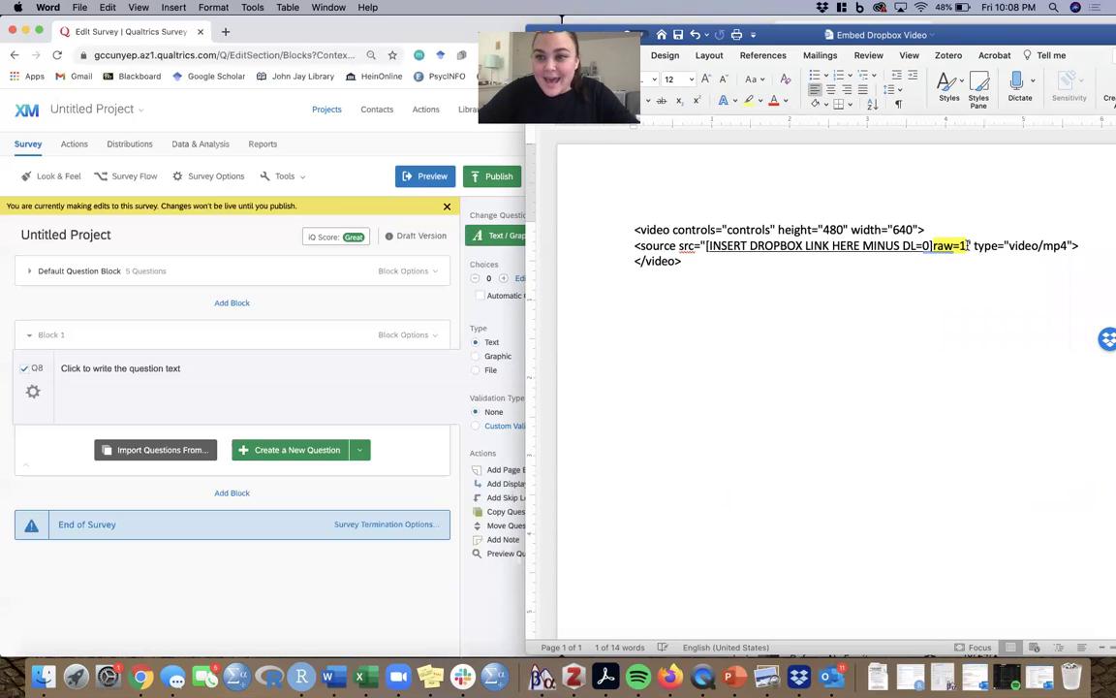
- Replace the [INSERT DROPBOX LINK HERE MINUS DL=0] placeholder in src with the raw=1 Dropbox link
{"action": "left_click_drag", "start_coordinate": [707, 246], "coordinate": [932, 246]}
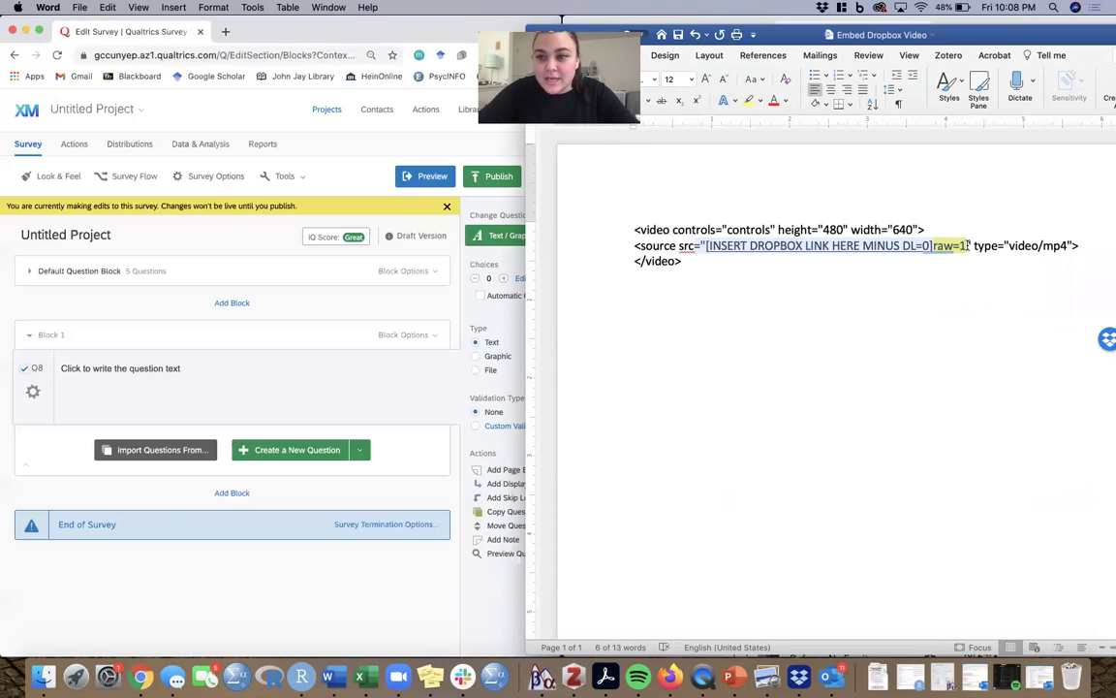
{"action": "left_click", "coordinate": [795, 255]}
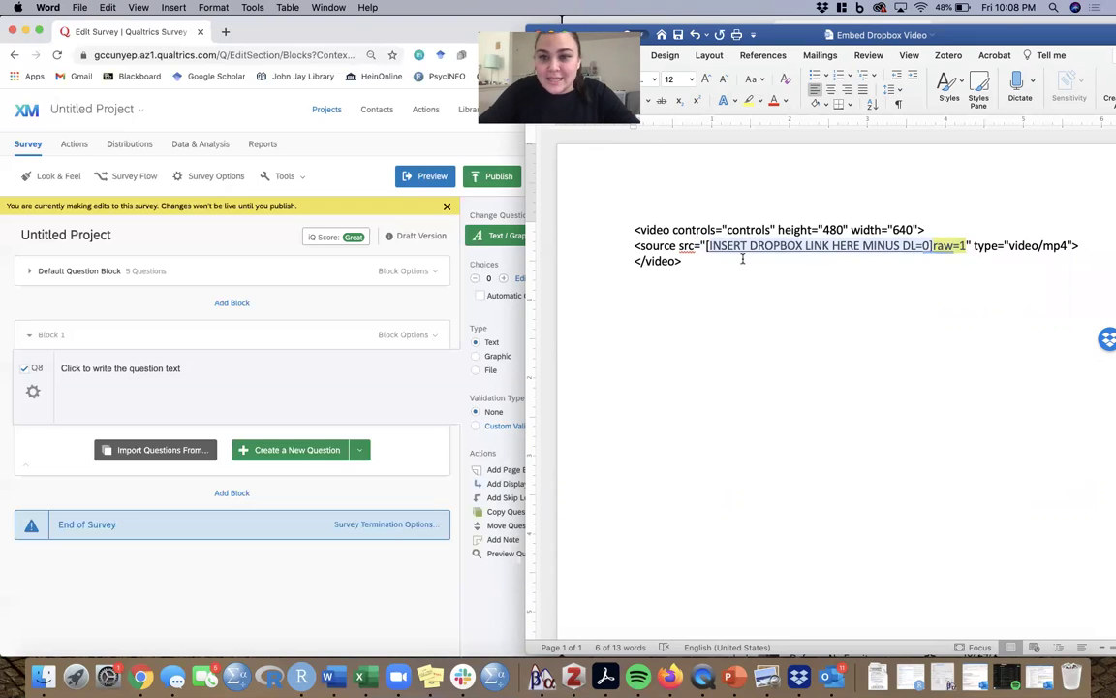
{"action": "left_click_drag", "start_coordinate": [969, 246], "coordinate": [712, 246]}
{"action": "key", "text": "BackSpace"}
{"action": "key", "text": "BackSpace"}
{"action": "key", "text": "super+v"}
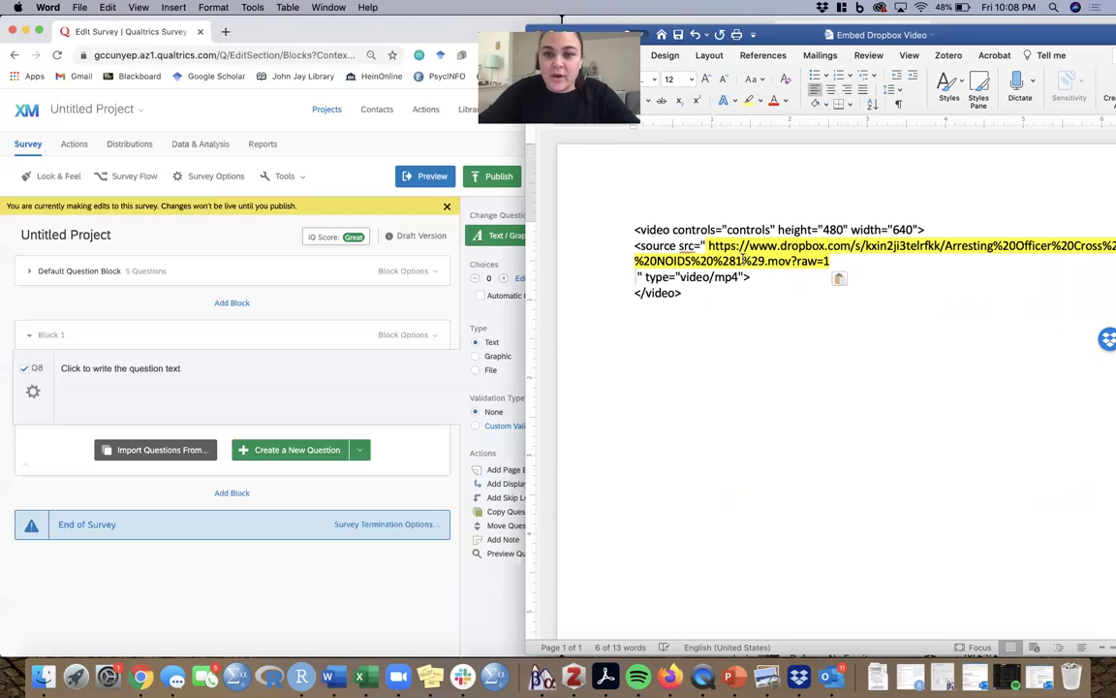
{"action": "key", "text": "BackSpace"}
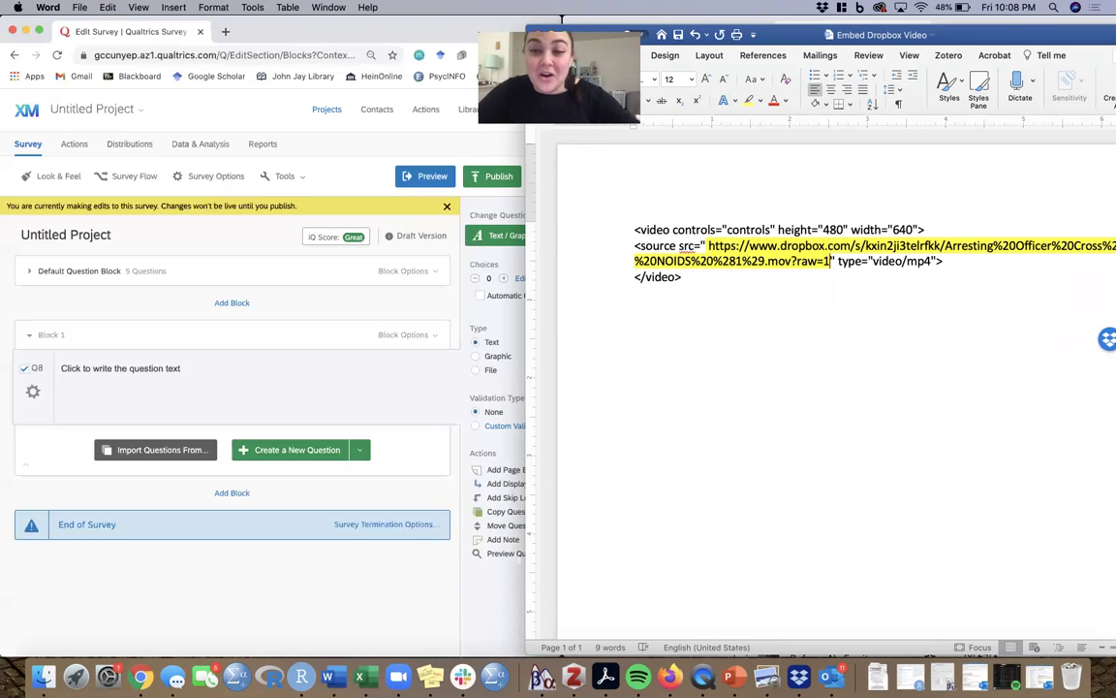
{"action": "left_click", "coordinate": [705, 246]}
{"action": "key", "text": "BackSpace"}
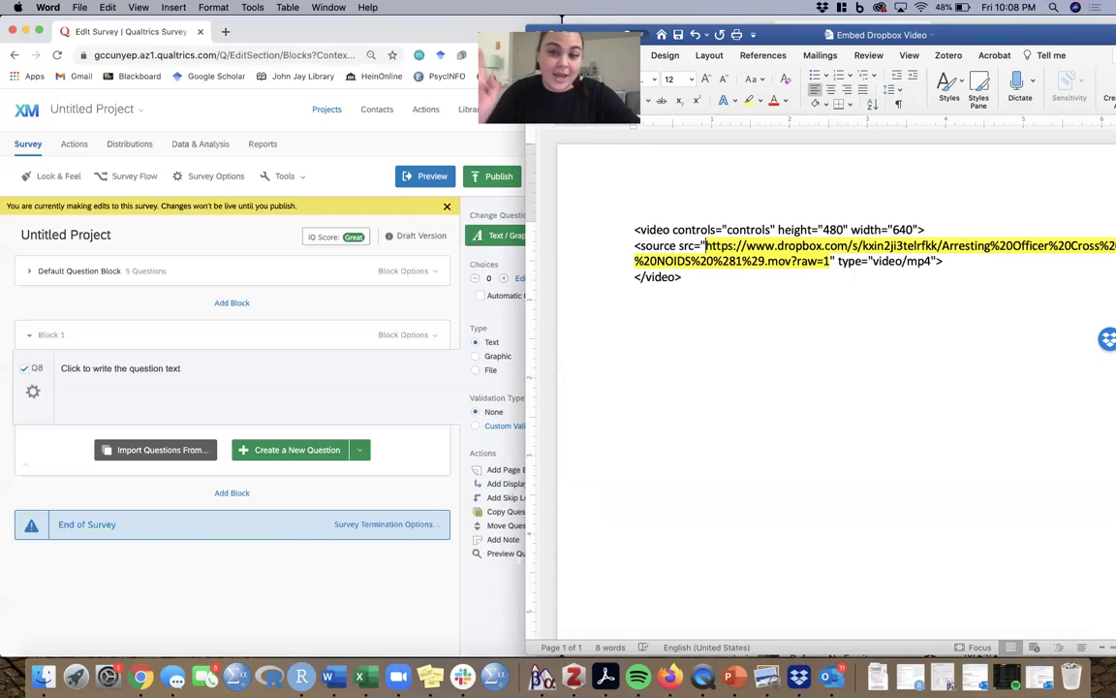
- Copy the entire video embed code from the Word document
{"action": "key", "text": "super+a"}
{"action": "key", "text": "Right"}
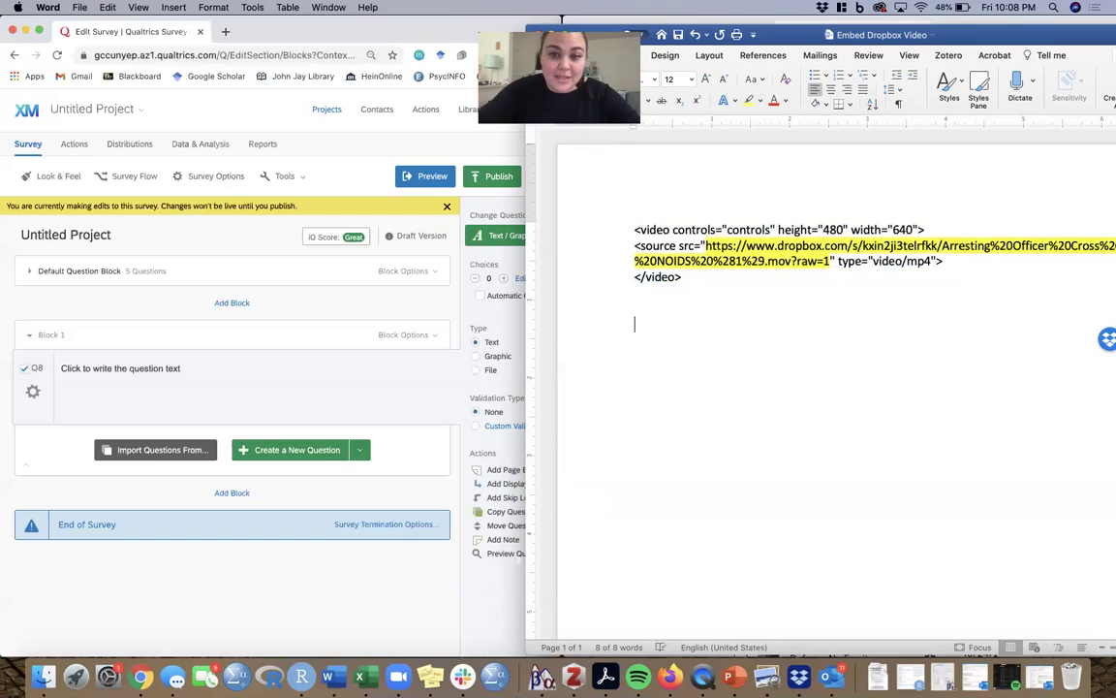
{"action": "key", "text": "super+a"}
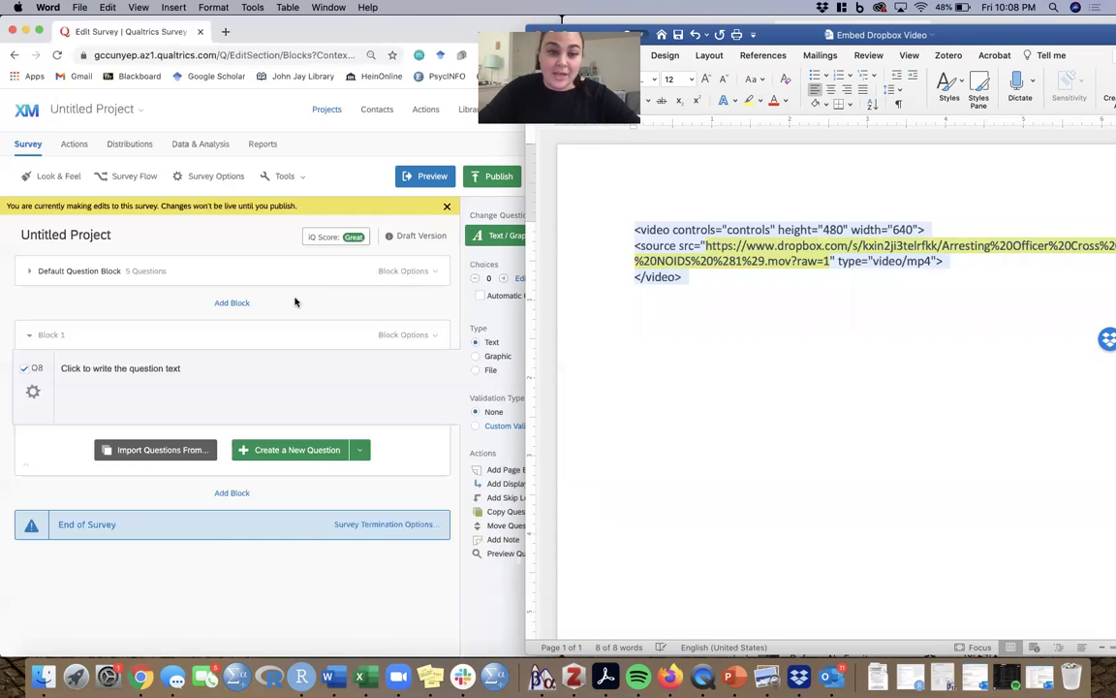
{"action": "left_click", "coordinate": [294, 301]}
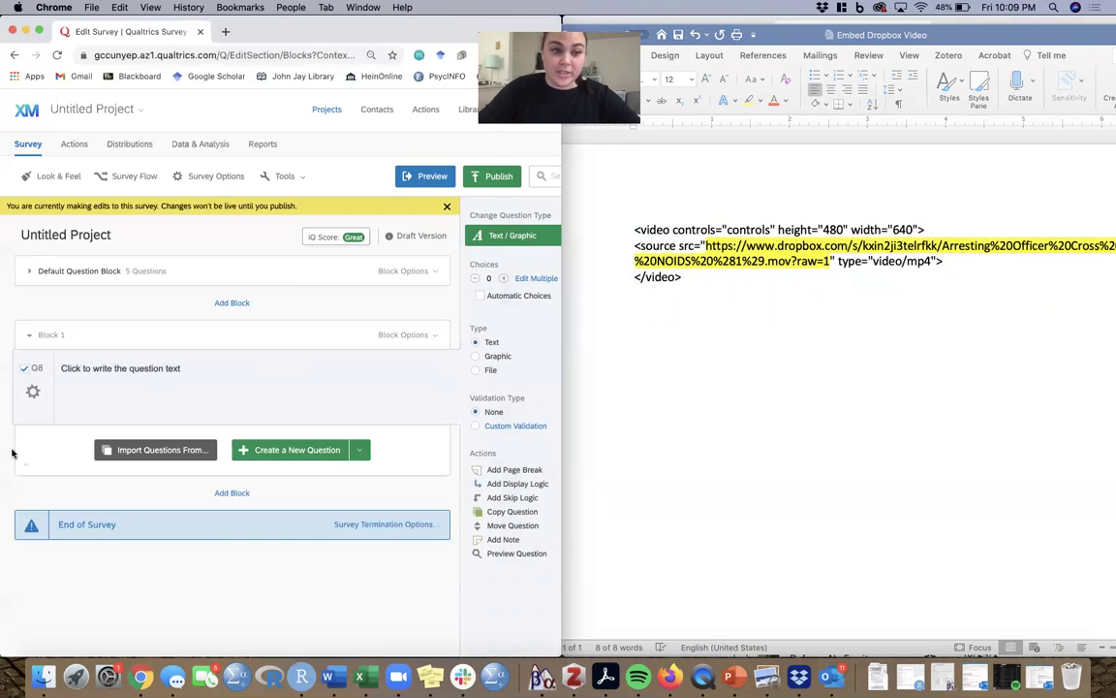
- In Q8's Rich Content Editor source view, swap the default text for the Dropbox video embed code
{"action": "left_click", "coordinate": [508, 235]}
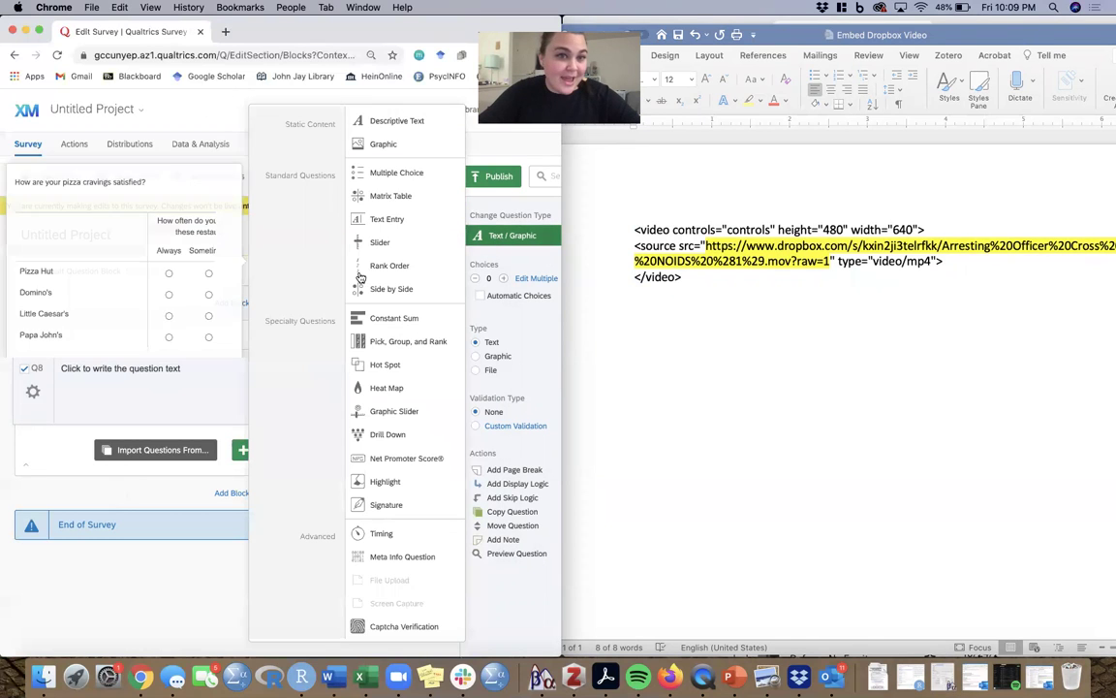
{"action": "left_click", "coordinate": [303, 232]}
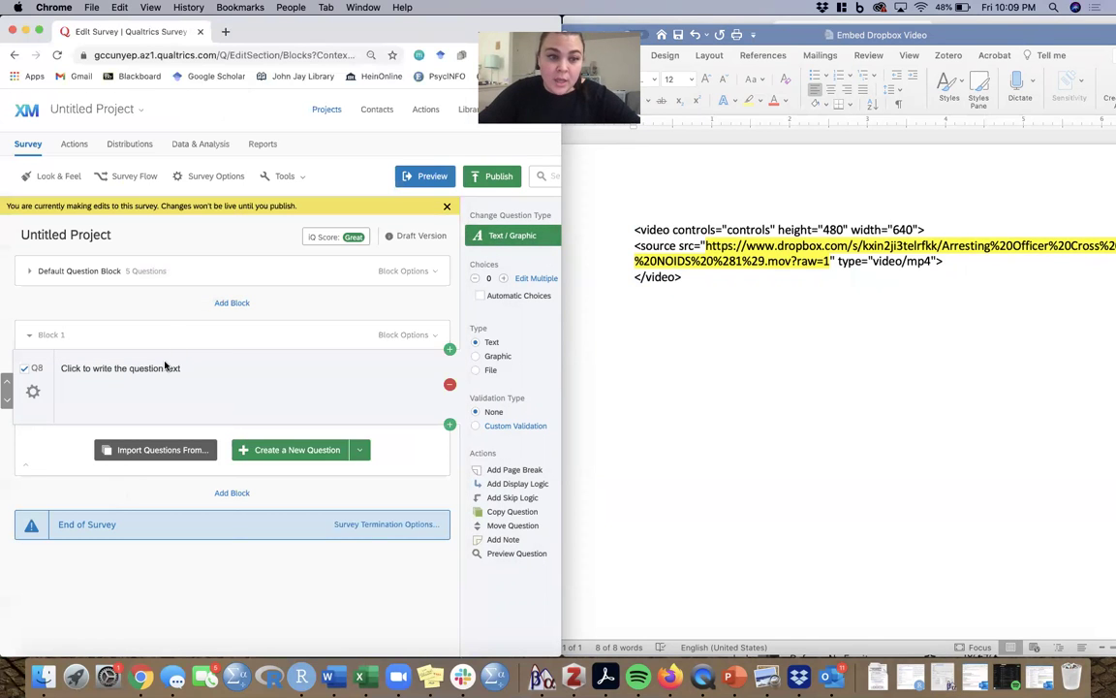
{"action": "left_click", "coordinate": [145, 368]}
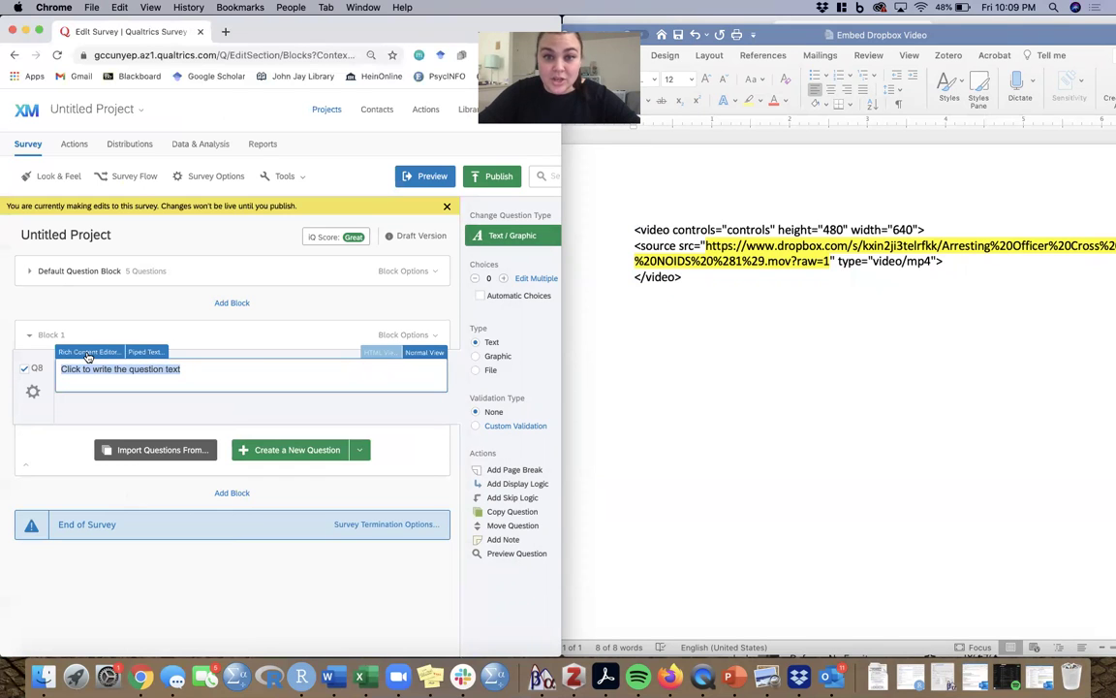
{"action": "left_click", "coordinate": [87, 352]}
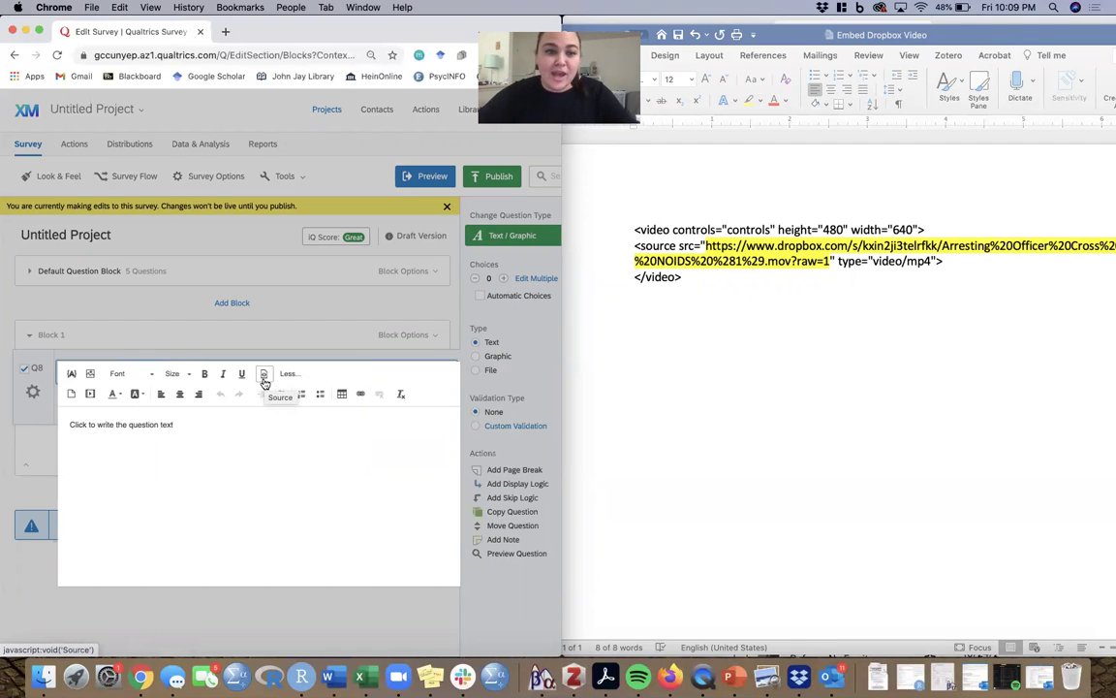
{"action": "left_click", "coordinate": [264, 378]}
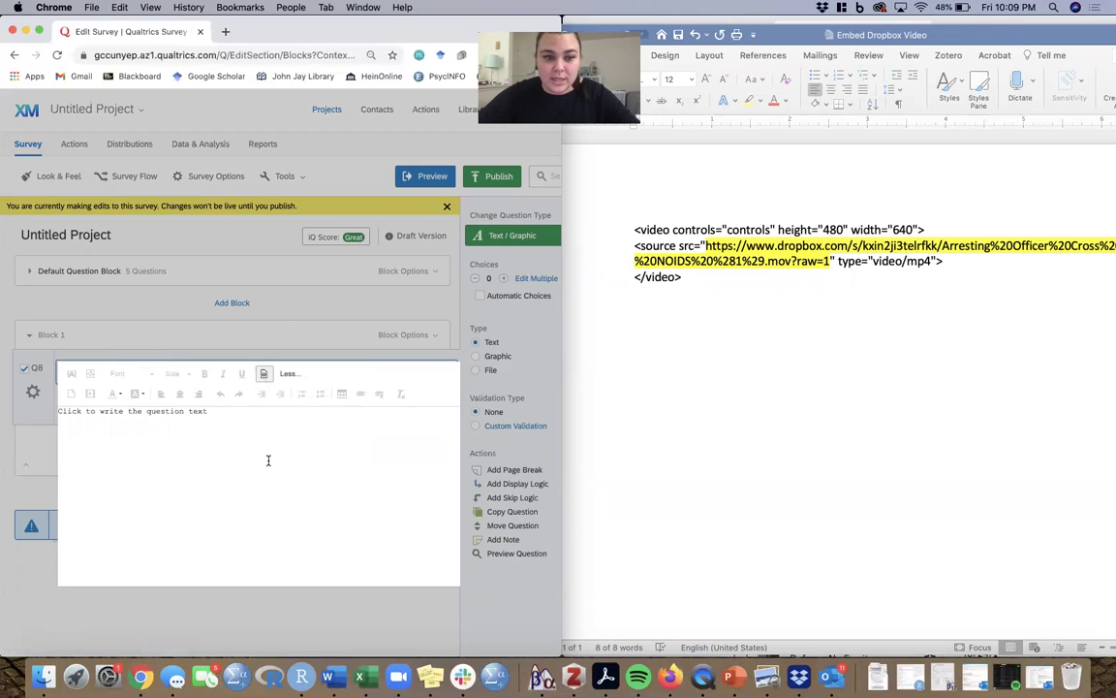
{"action": "key", "text": "super+a"}
{"action": "key", "text": "BackSpace"}
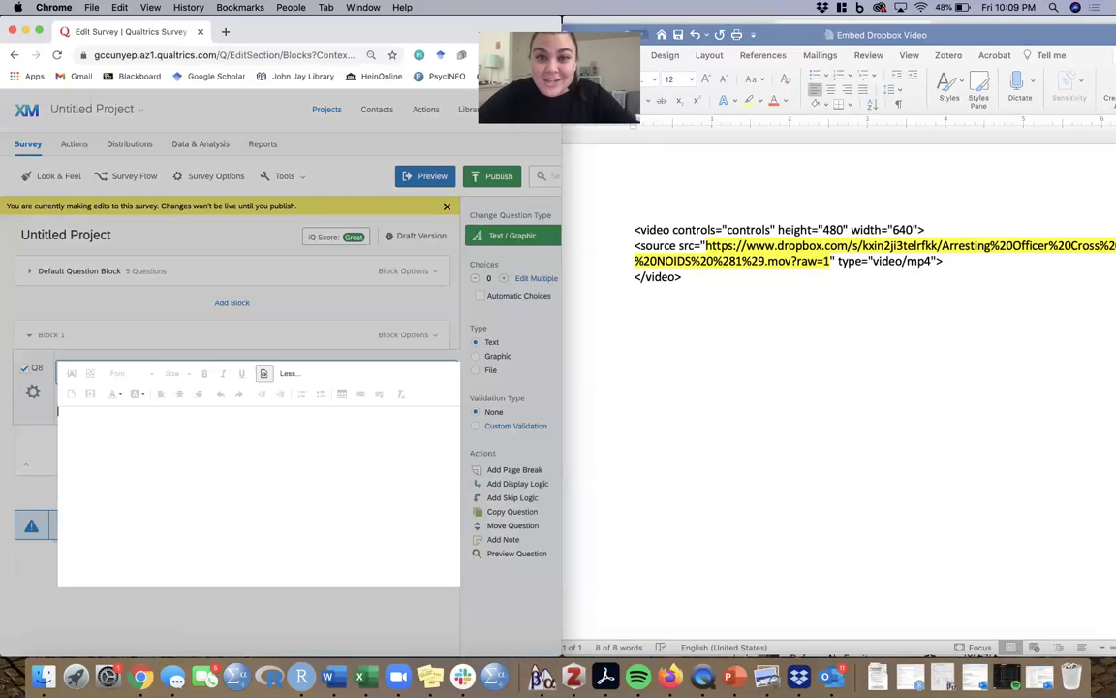
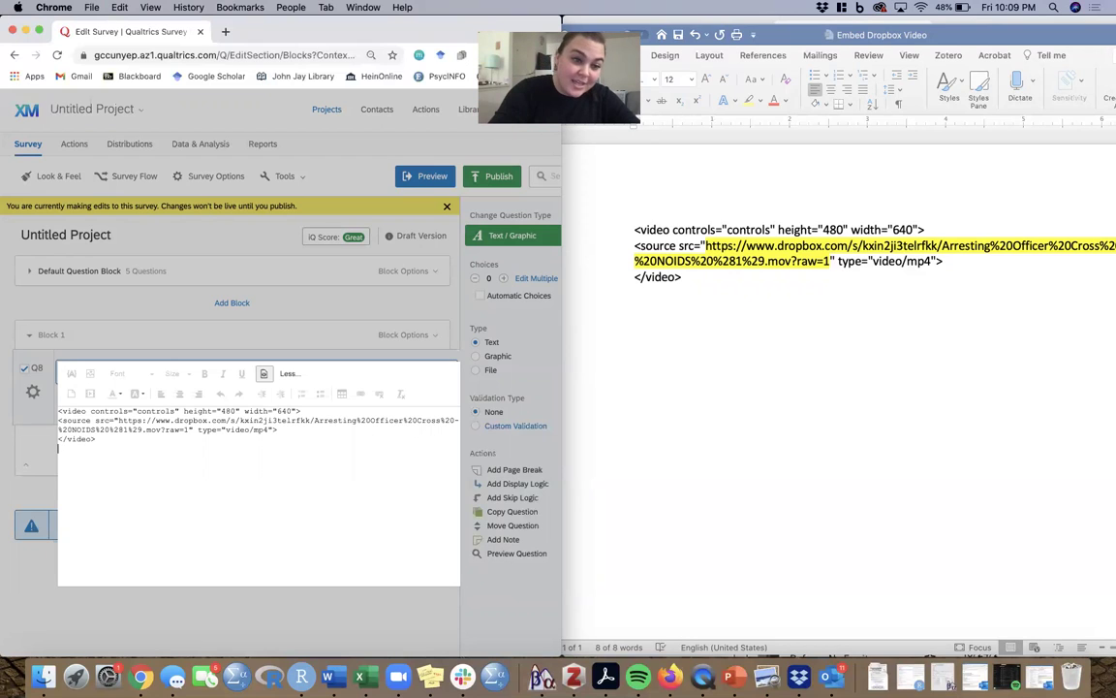
- Leave source view and close the editor so Q8 renders the video player
{"action": "left_click", "coordinate": [264, 373]}
{"action": "left_click", "coordinate": [276, 346]}
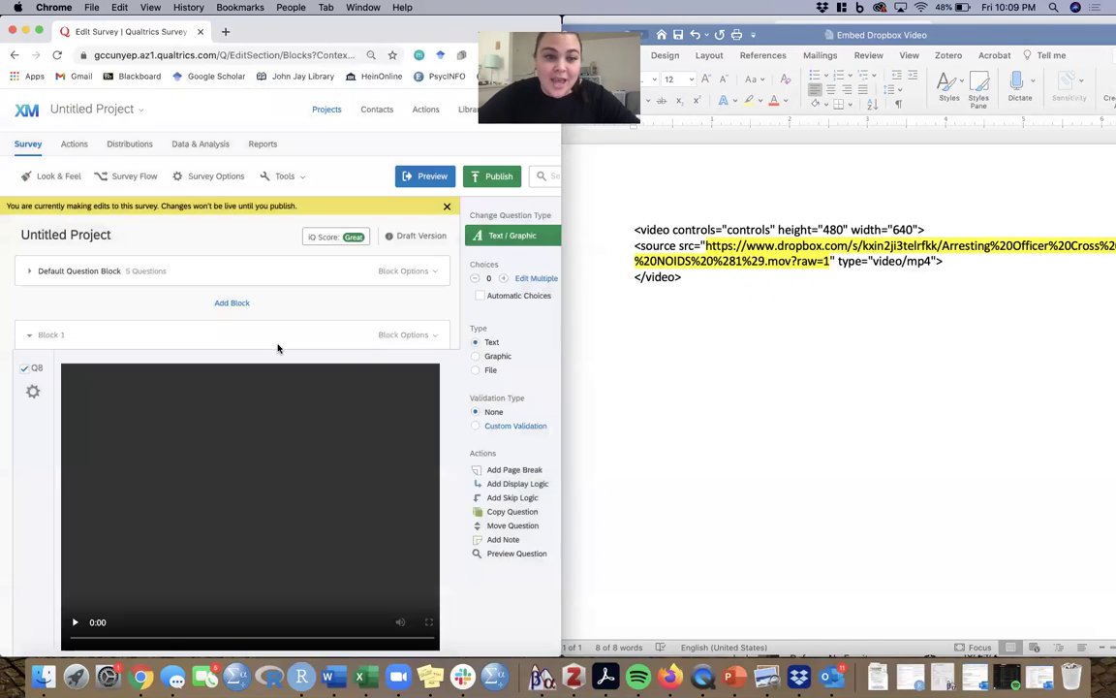